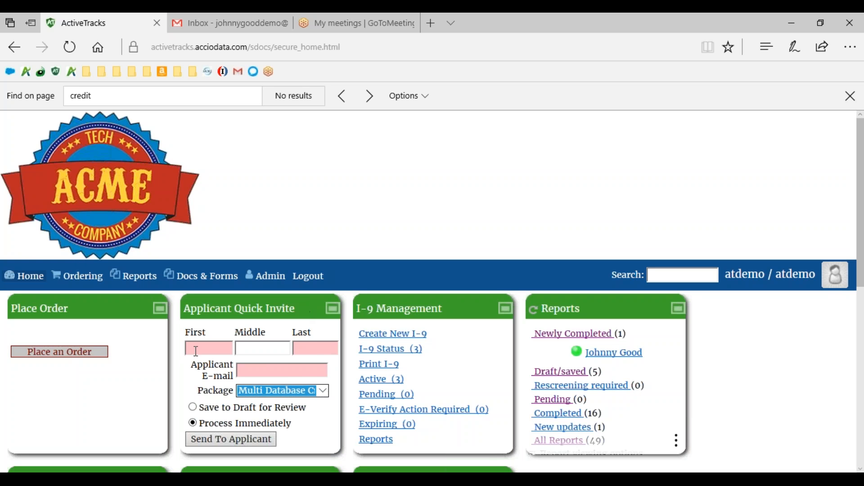
Fill in the applicant's first name, last name and e-mail in the Applicant Quick Invite form.
left_click(197, 352)
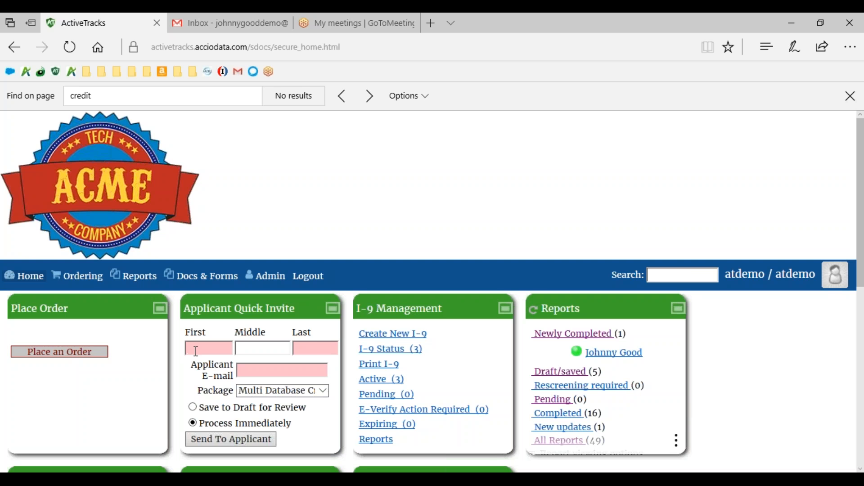
type("Johnny")
key("Tab")
type("Good")
key("Tab")
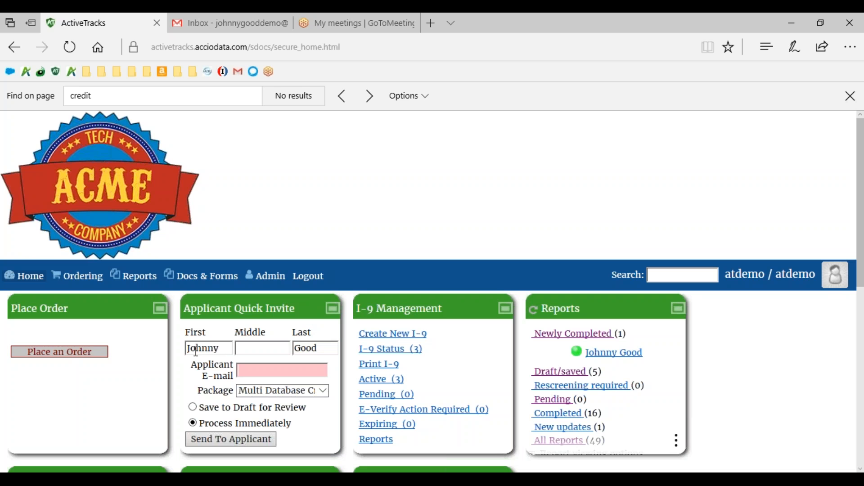
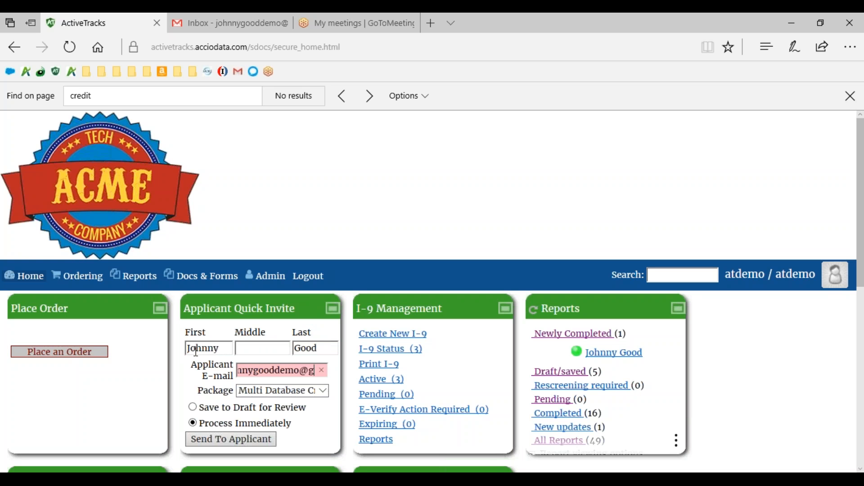
key("Tab")
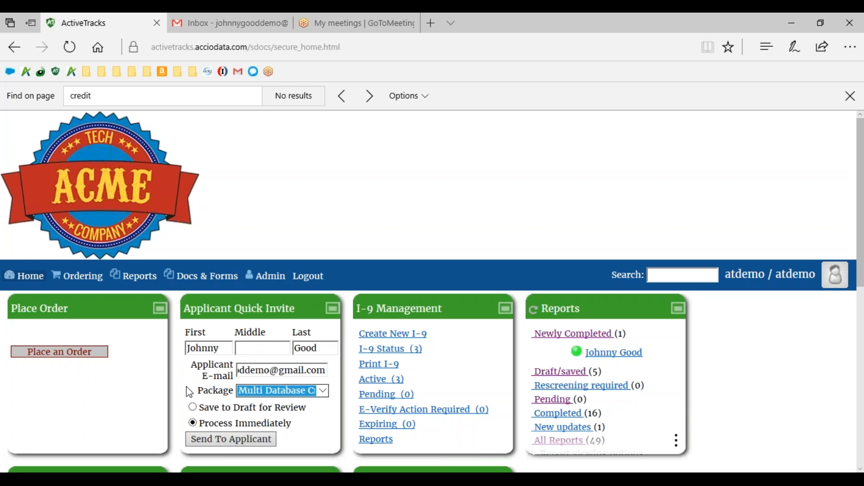
Choose the Multi Database Criminal Screening package and send the invitation to the applicant.
left_click(324, 392)
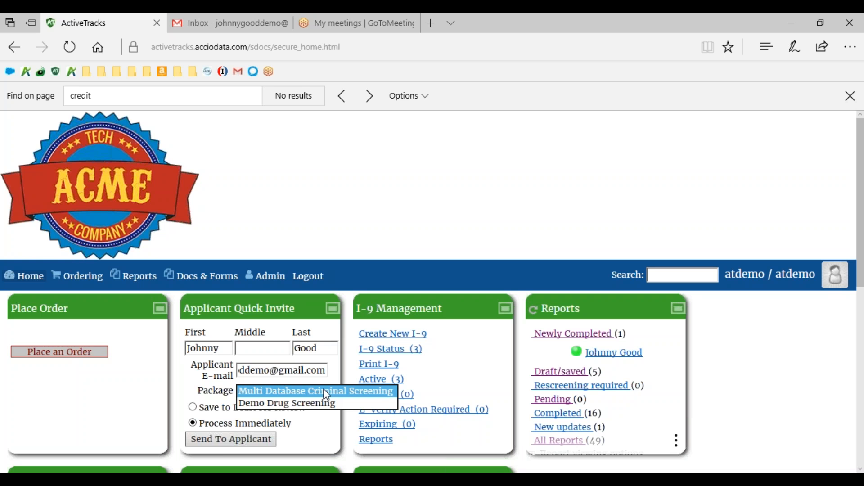
left_click(322, 390)
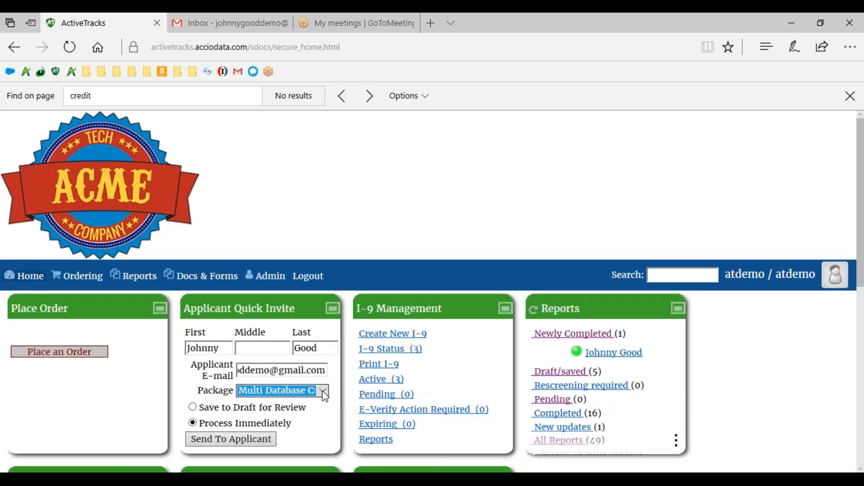
left_click(208, 443)
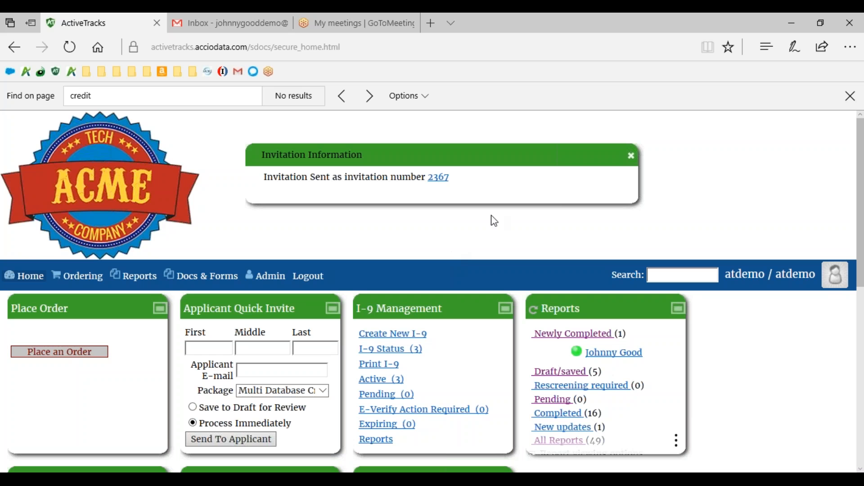
Open the order for the sent invitation and check its subject information, order information and component status.
left_click(442, 180)
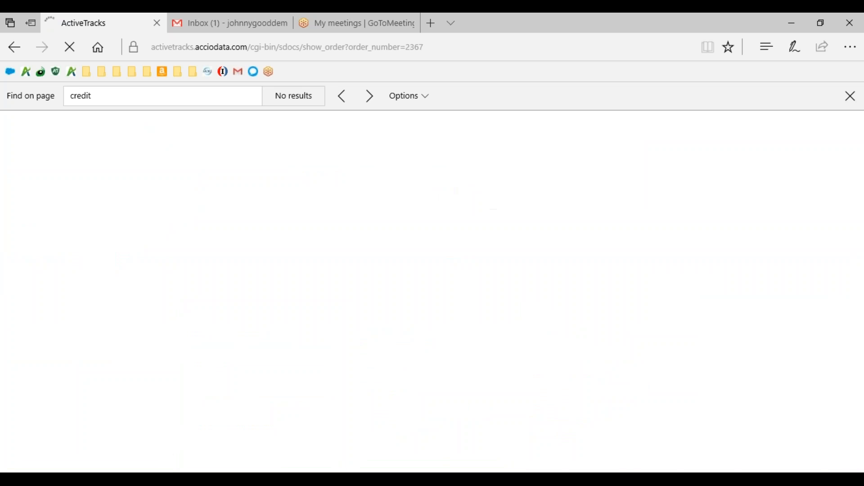
scroll(266, 306, "down", 6)
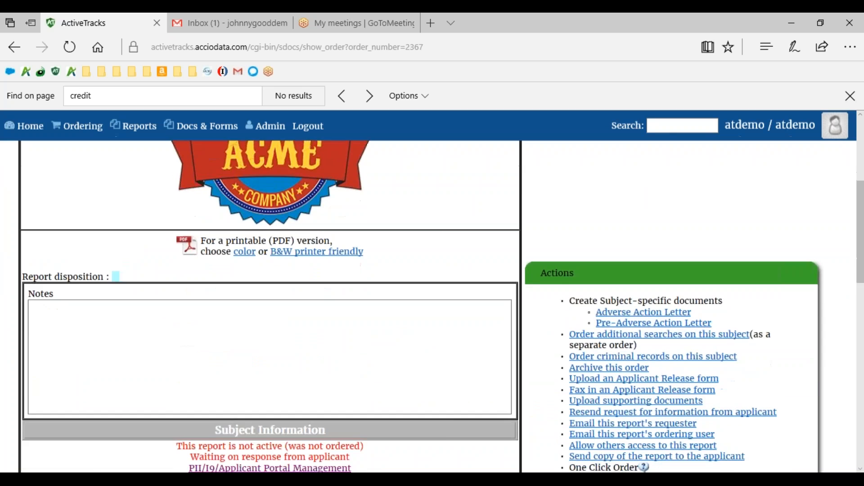
scroll(270, 308, "down", 3)
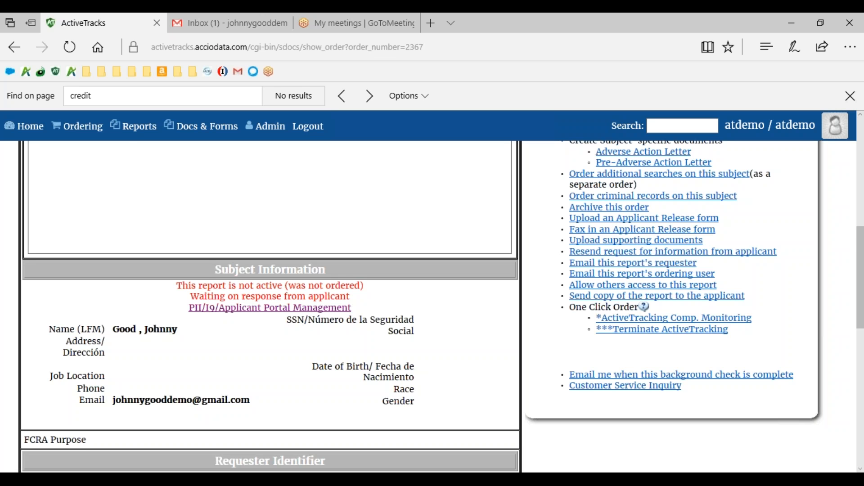
scroll(262, 288, "down", 3)
scroll(271, 306, "down", 3)
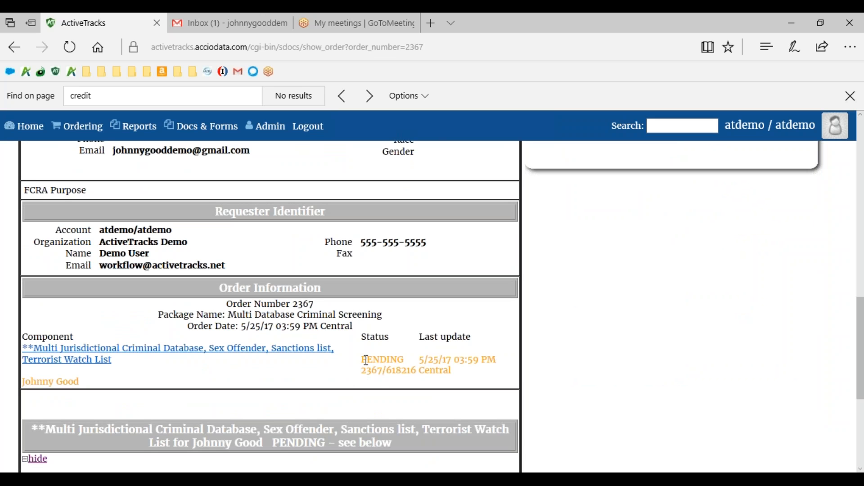
left_click_drag(362, 360, 409, 359)
Switch to the Gmail inbox and open the ActiveTracks Demo Report message, checking its sender and order number.
left_click(215, 29)
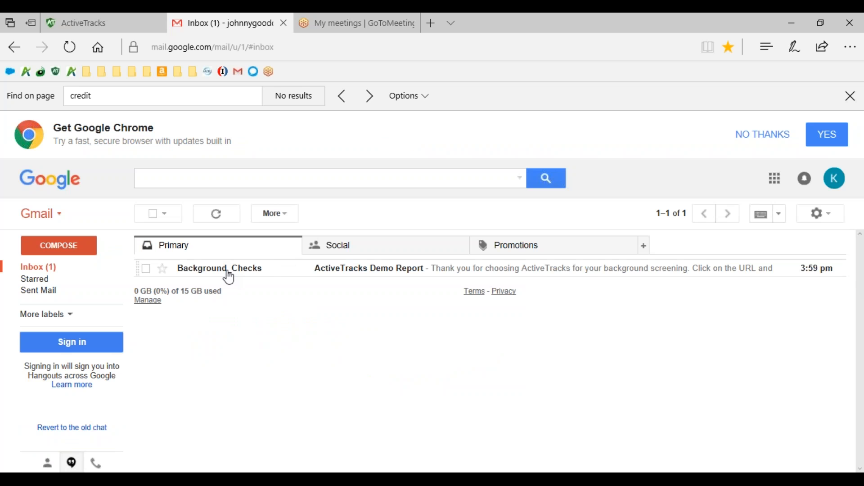
left_click(229, 276)
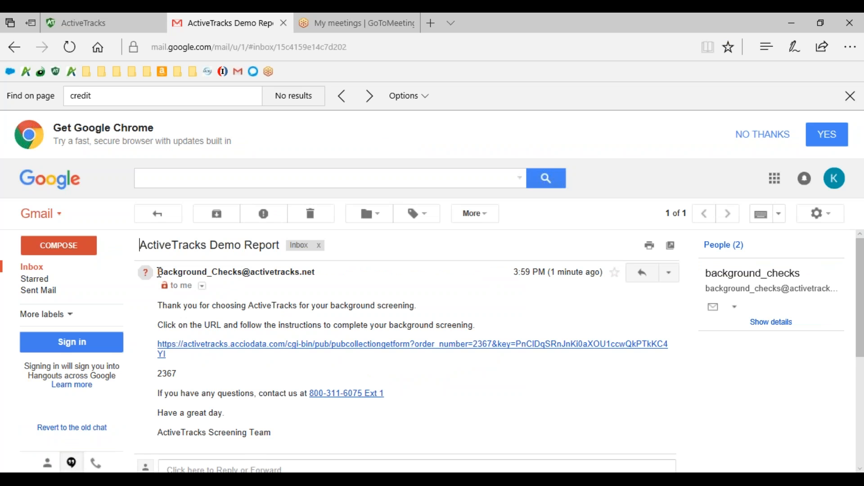
left_click_drag(159, 272, 234, 275)
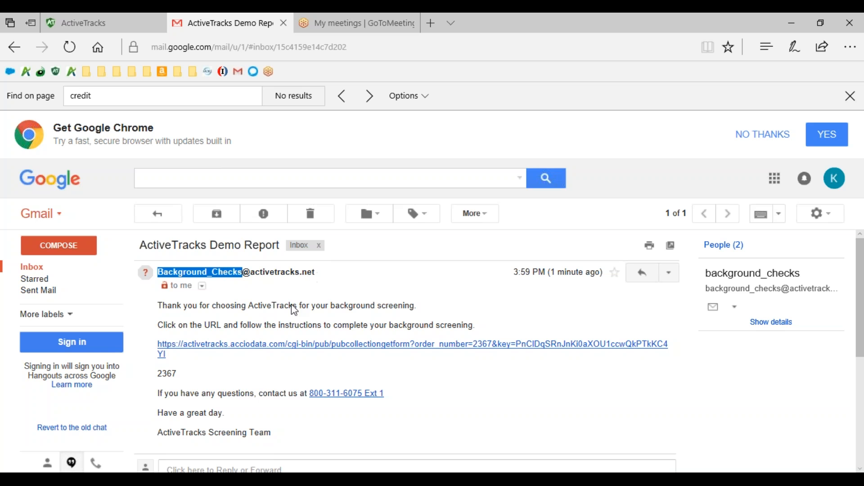
left_click(275, 318)
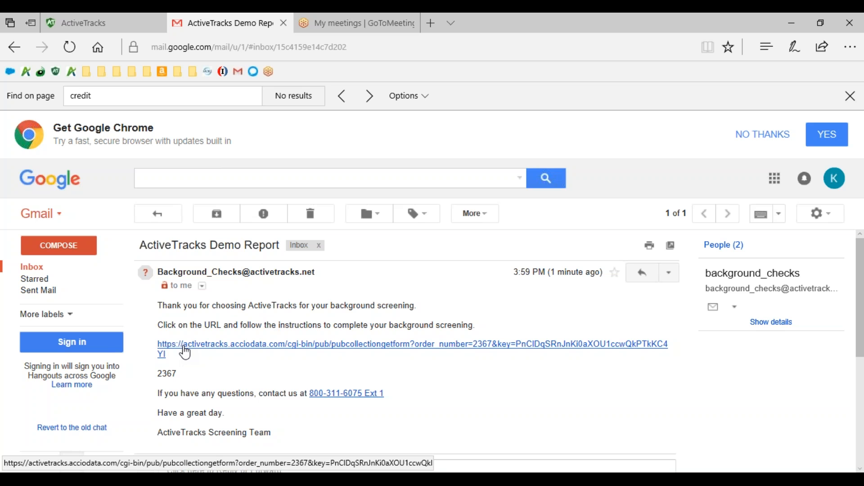
double_click(176, 373)
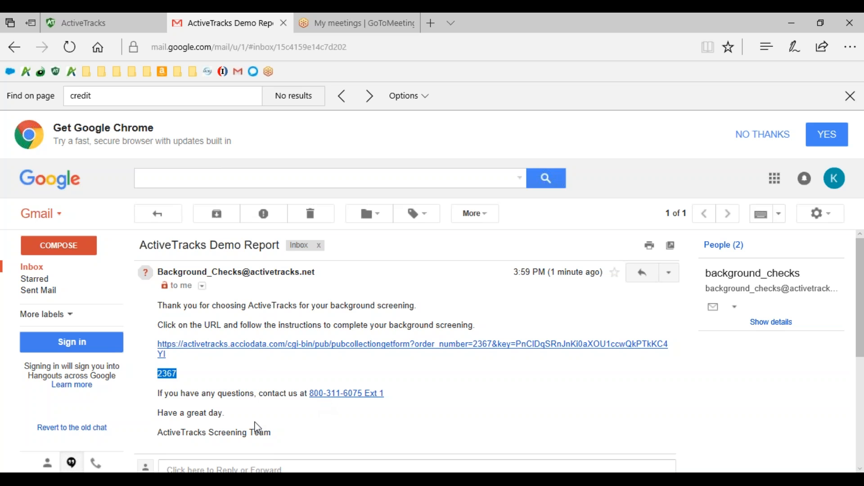
left_click(159, 379)
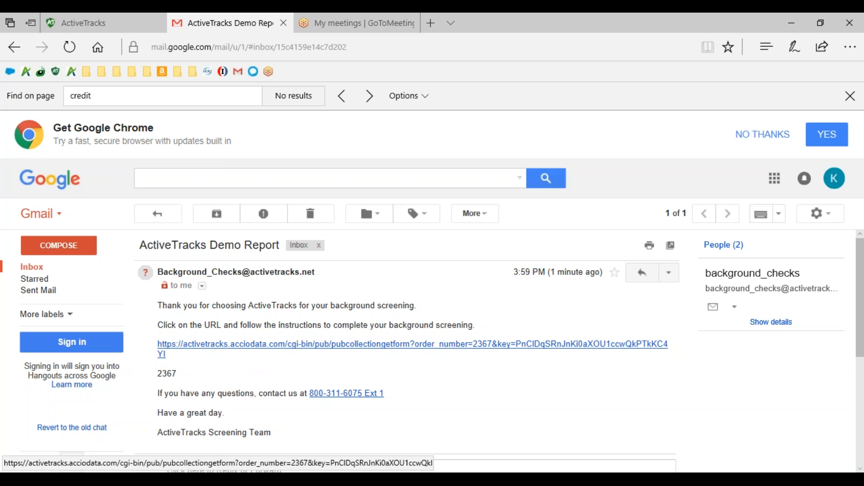
Follow the screening link in the message, review the instructions and proceed to the subject information step.
left_click(412, 345)
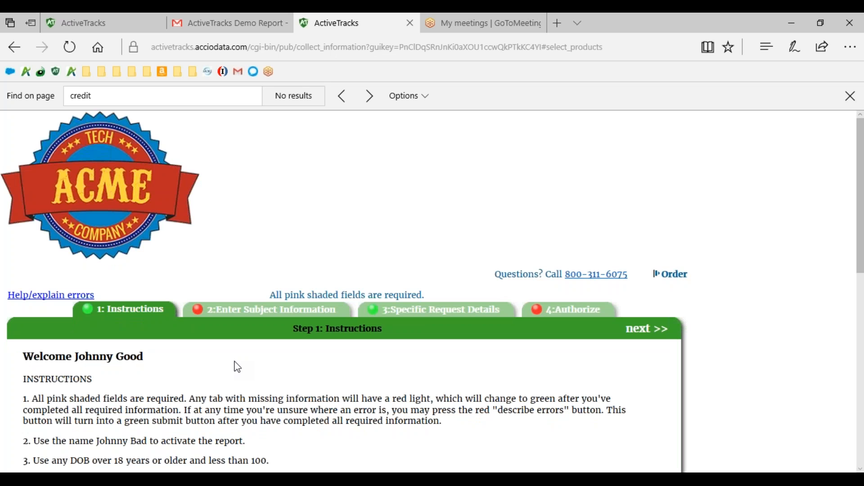
scroll(237, 368, "down", 2)
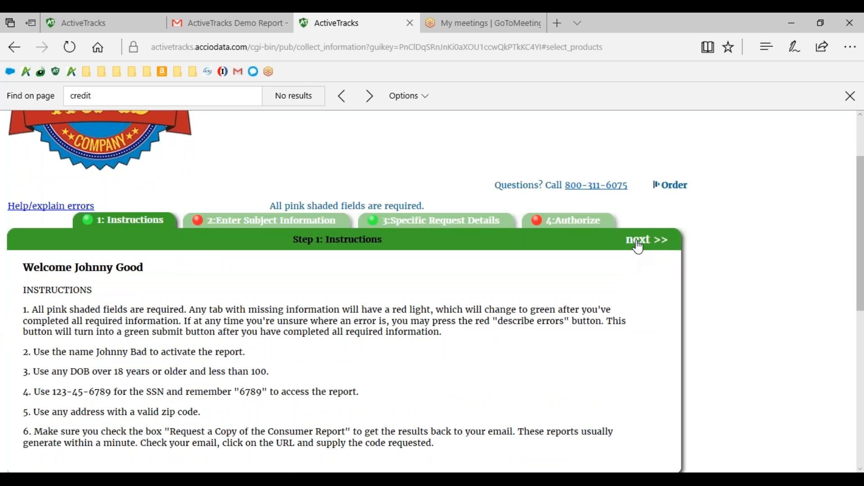
left_click(638, 240)
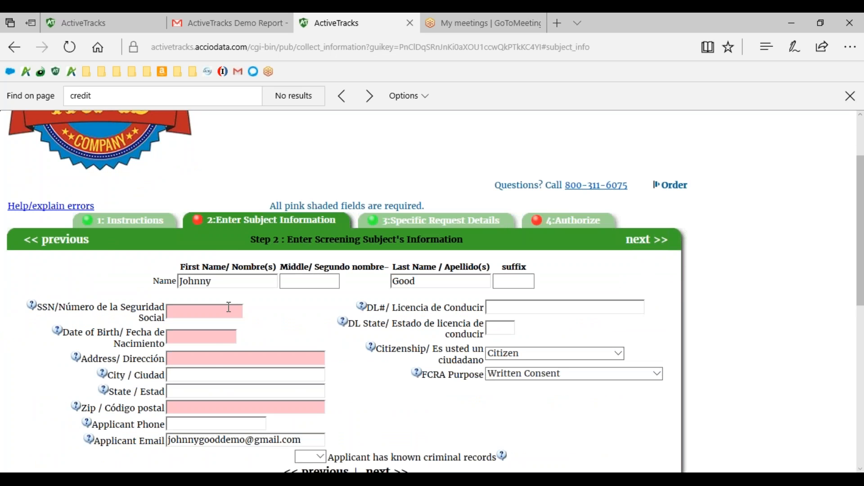
Enter the applicant's Social Security number and date of birth.
left_click(211, 314)
type("123456789")
left_click(202, 334)
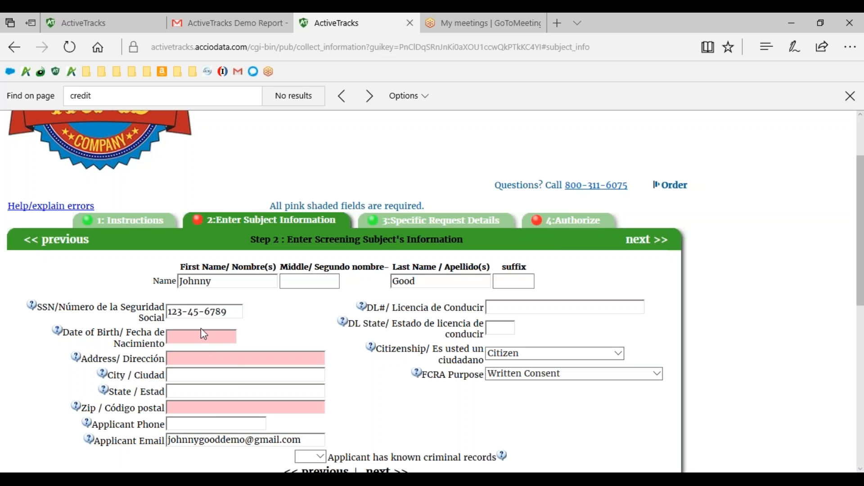
type("01011960")
Fill in the applicant's street address and zip code.
left_click(212, 361)
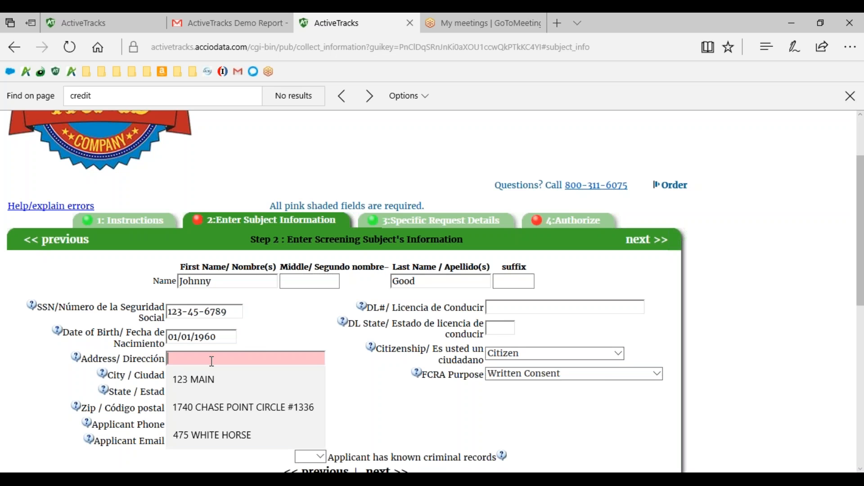
type("123 Main")
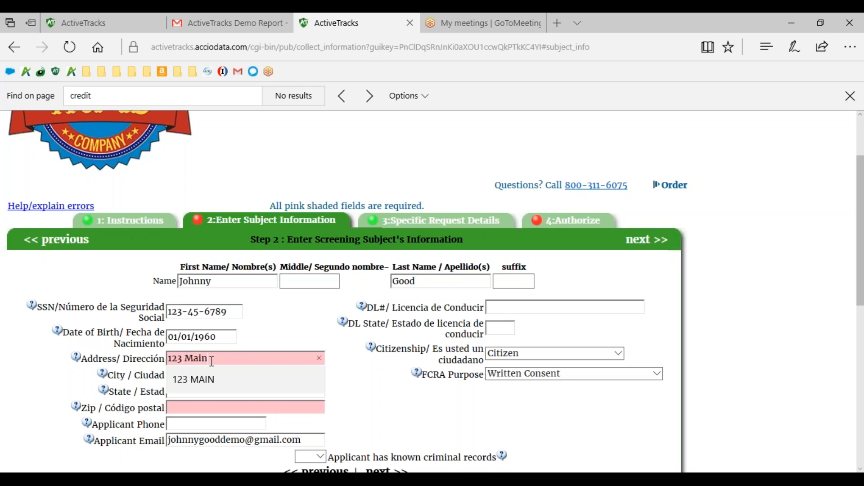
key("Down")
key("Return")
type("38119")
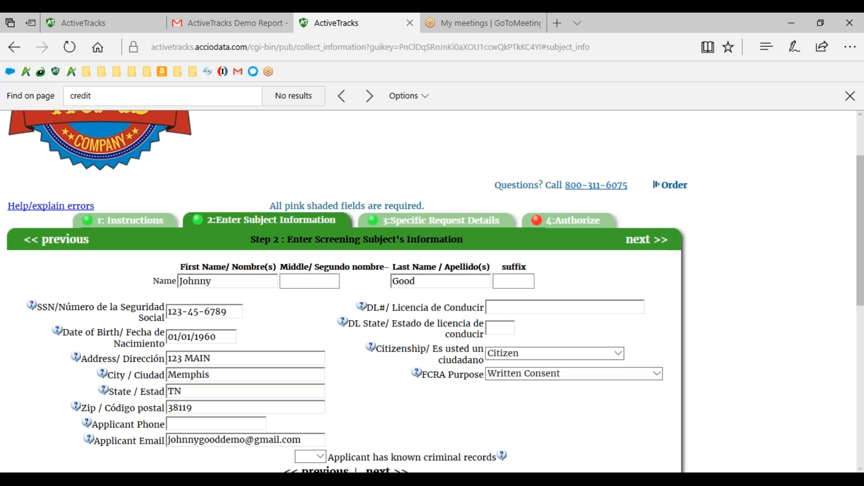
Pass through the request details to the Authorize step, authorize the background check and continue.
left_click(446, 227)
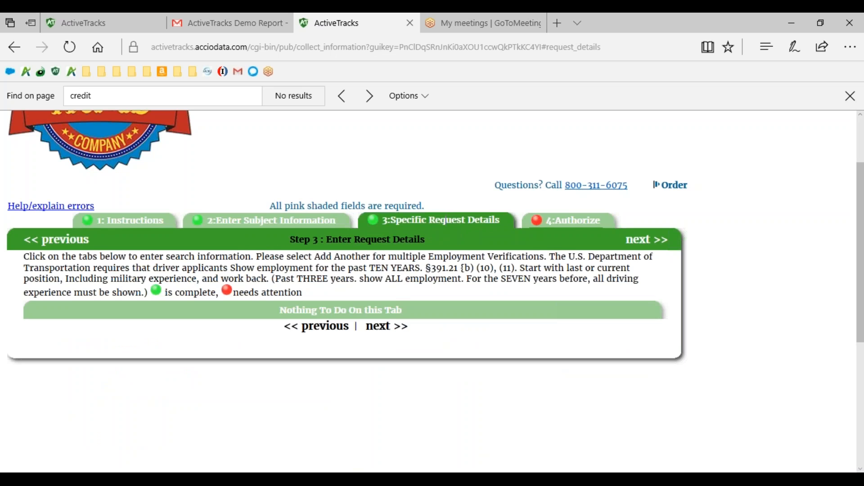
left_click(571, 222)
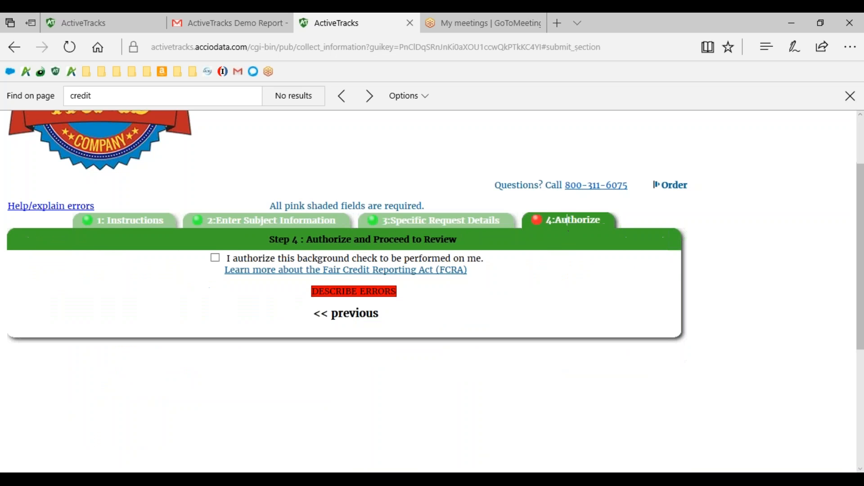
left_click(216, 258)
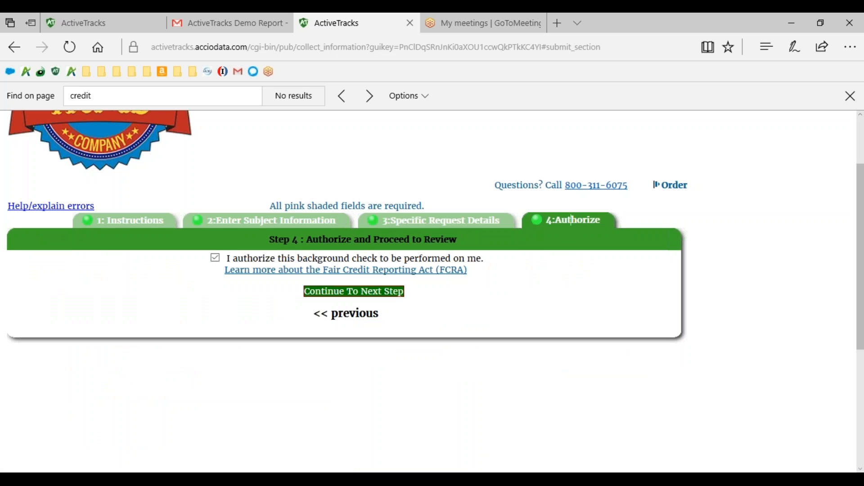
left_click(340, 292)
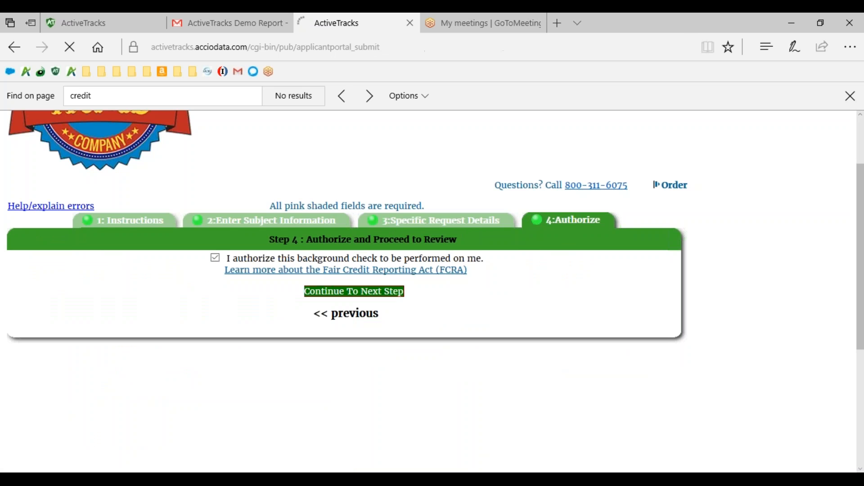
Continue past the next-steps instructions, request a copy of the consumer investigative report and proceed to document signing.
scroll(515, 291, "down", 3)
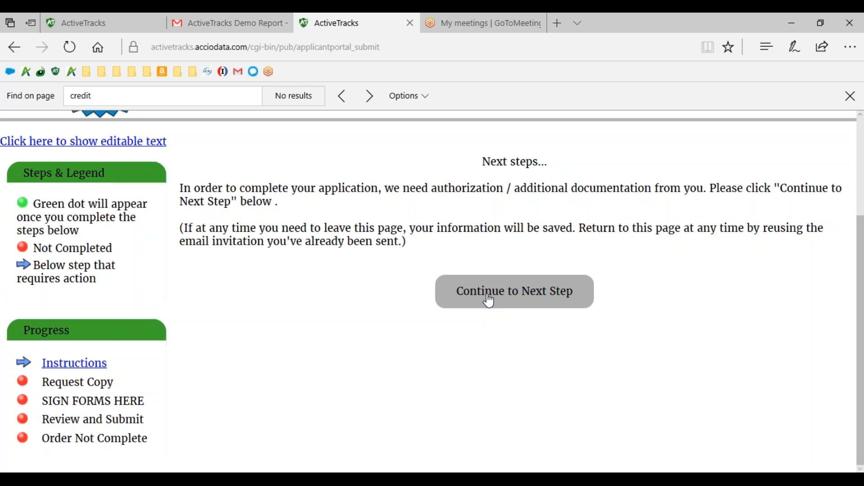
left_click(490, 302)
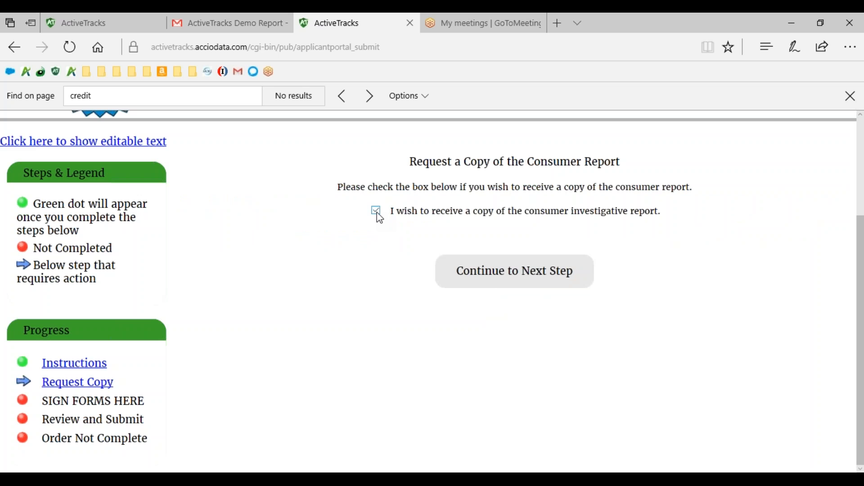
left_click(514, 271)
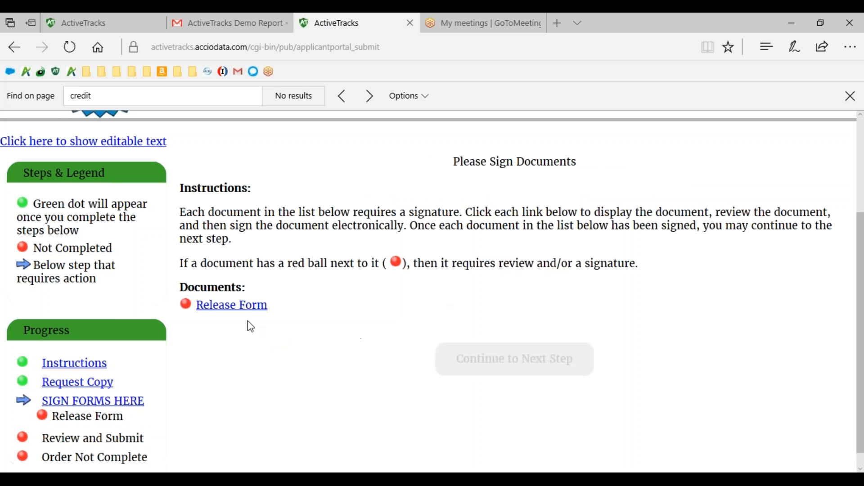
Open the Release Form and read through its disclosure, authorization, applicant details and security freeze notices.
left_click(244, 309)
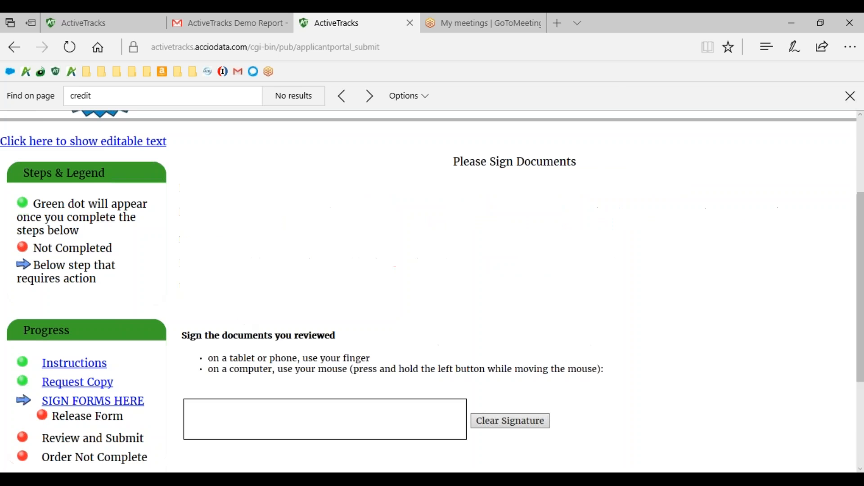
scroll(243, 342, "down", 2)
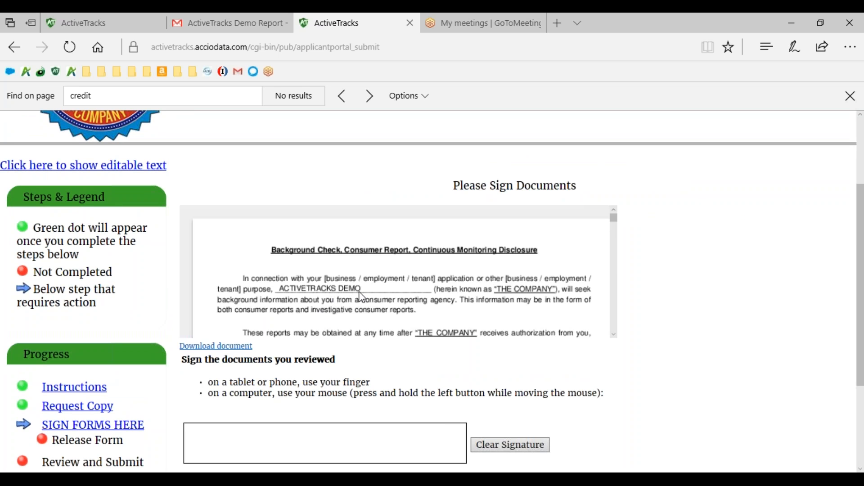
scroll(363, 298, "down", 5)
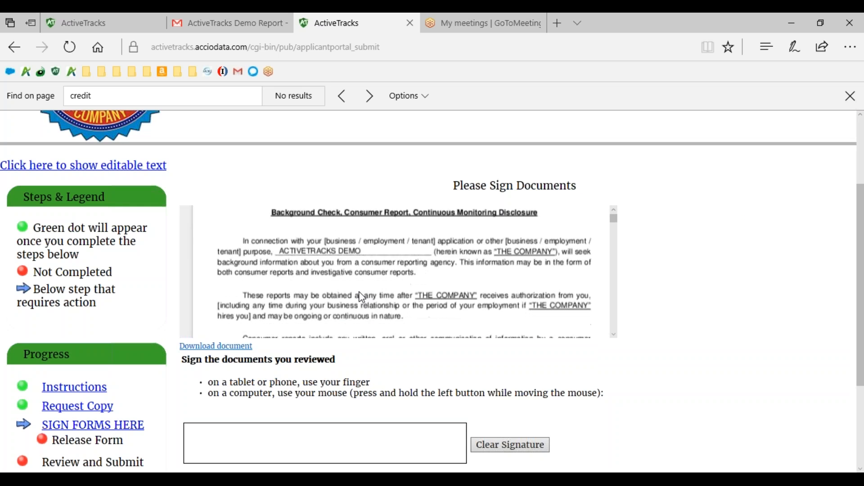
scroll(363, 298, "down", 10)
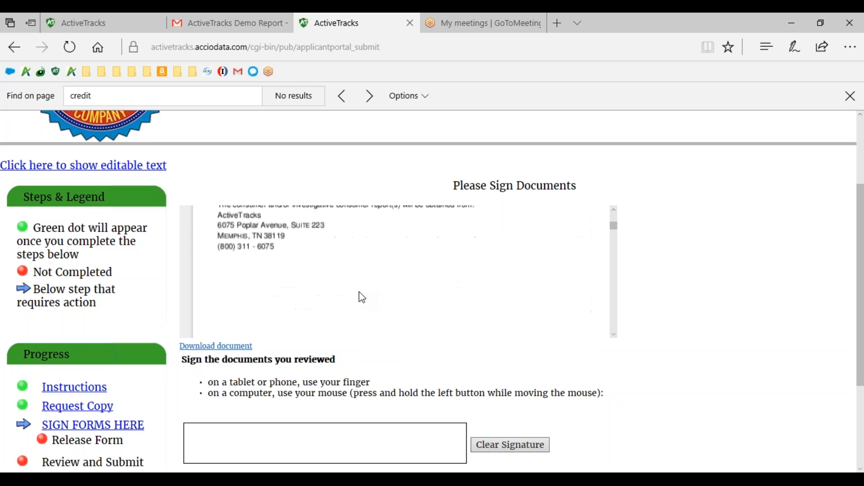
scroll(362, 298, "down", 10)
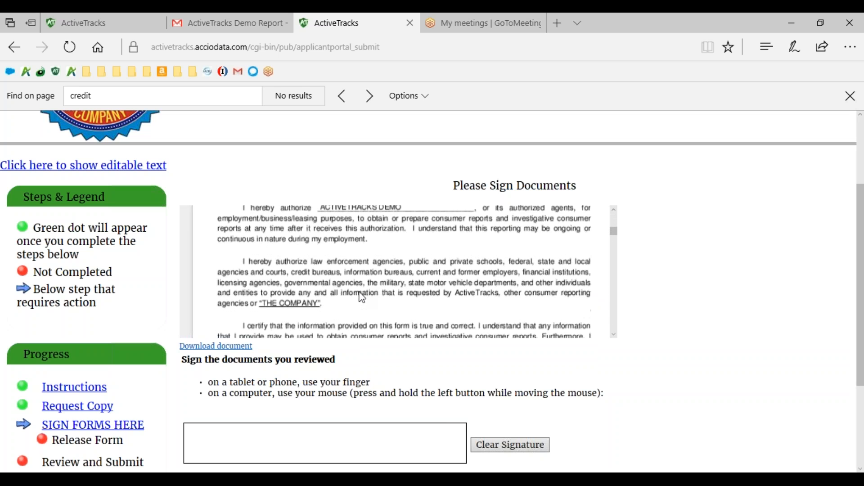
scroll(362, 298, "down", 3)
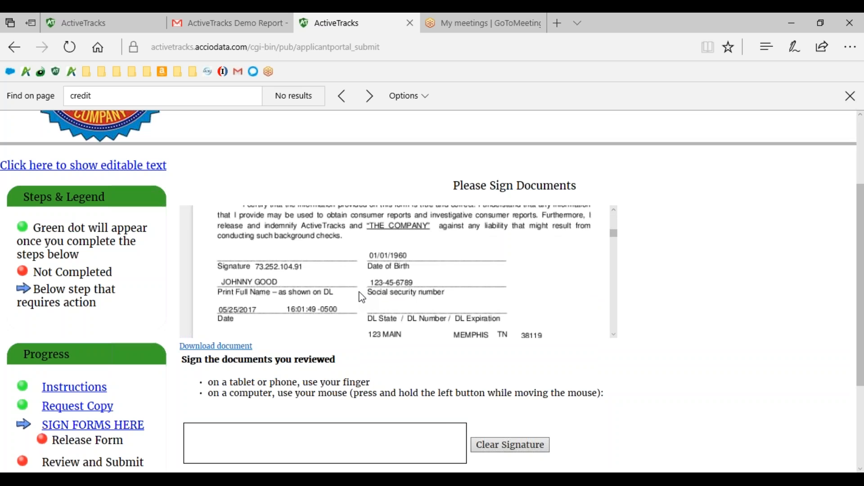
scroll(363, 298, "down", 2)
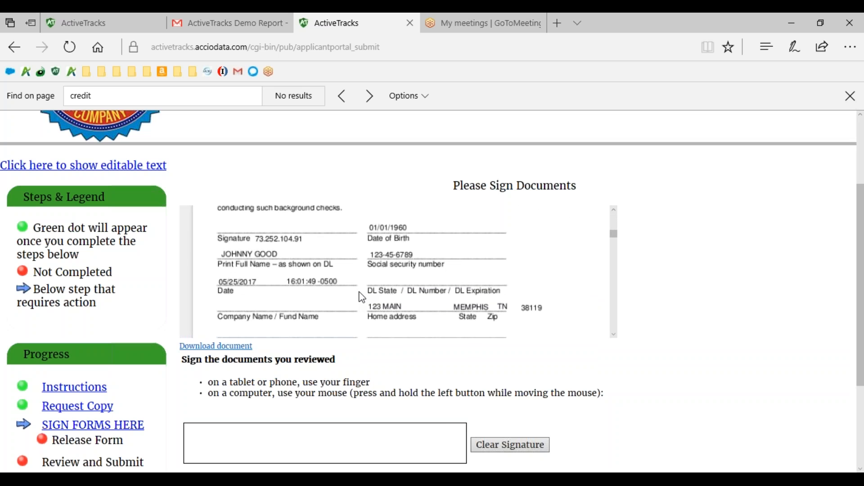
scroll(363, 298, "down", 8)
scroll(363, 298, "down", 5)
scroll(360, 293, "down", 8)
scroll(363, 298, "down", 6)
scroll(363, 298, "down", 8)
scroll(363, 298, "down", 8)
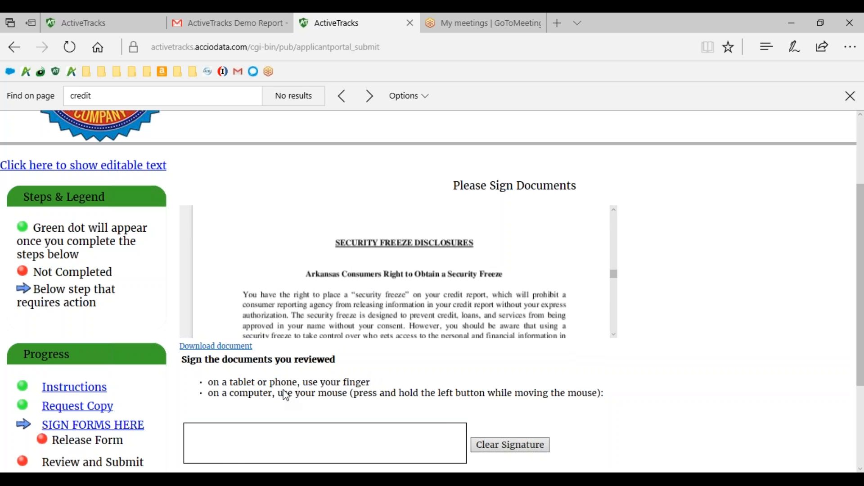
scroll(372, 315, "up", 5)
scroll(373, 317, "up", 15)
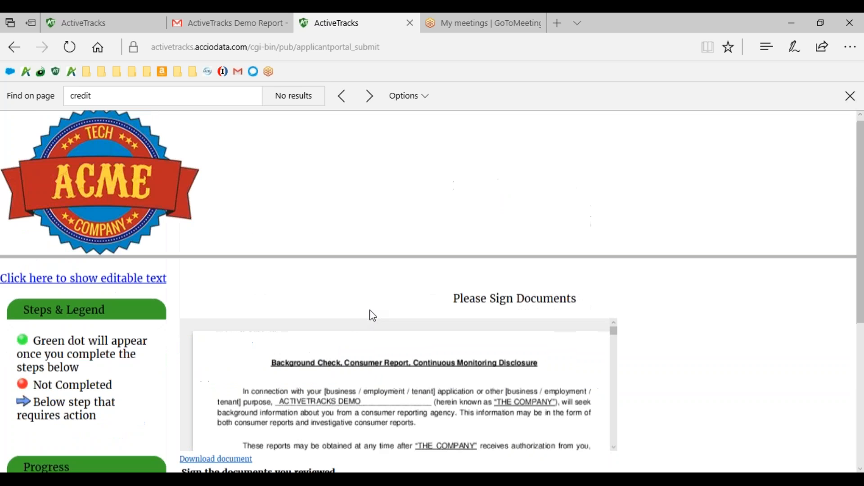
Sign the reviewed release form with a handwritten signature in the signature box and save the signature.
scroll(304, 408, "down", 2)
scroll(662, 360, "down", 4)
mouse_move(236, 356)
left_mouse_down()
mouse_move(222, 380)
mouse_move(252, 356)
left_mouse_up()
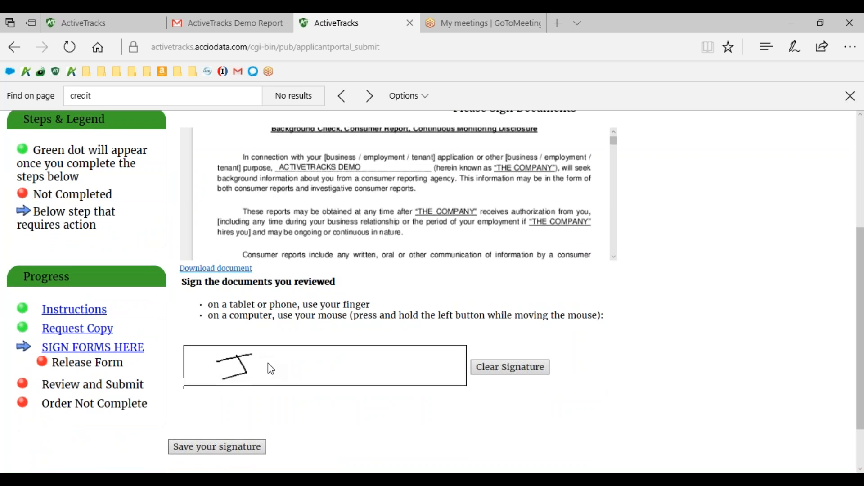
mouse_move(274, 383)
left_mouse_down()
mouse_move(277, 366)
mouse_move(326, 375)
left_mouse_up()
left_click(252, 452)
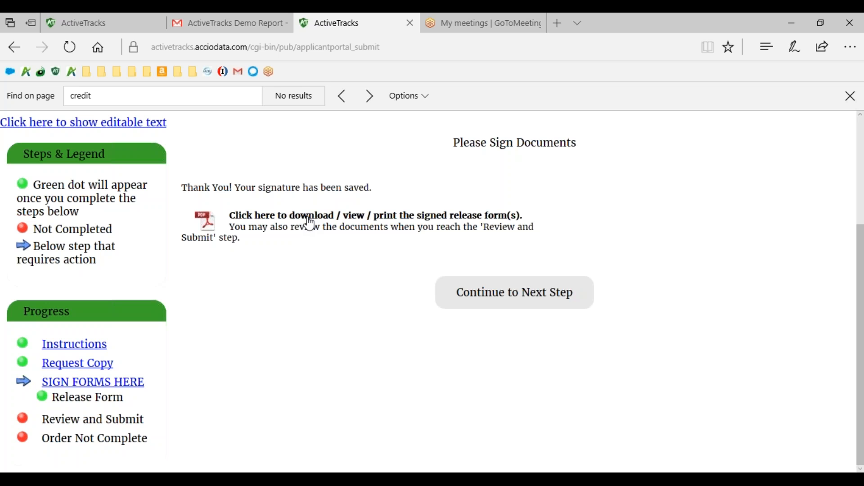
Continue past the signed documents and the documentation review to complete the order, and highlight its reference order number.
left_click(498, 293)
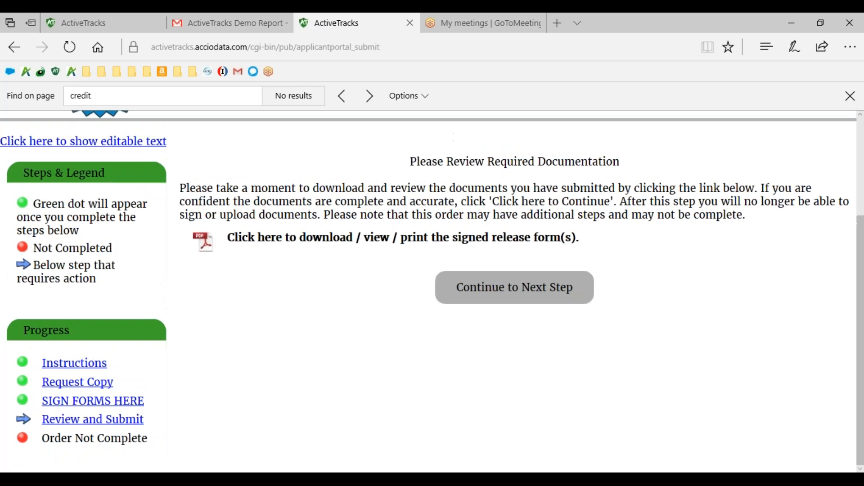
left_click(498, 292)
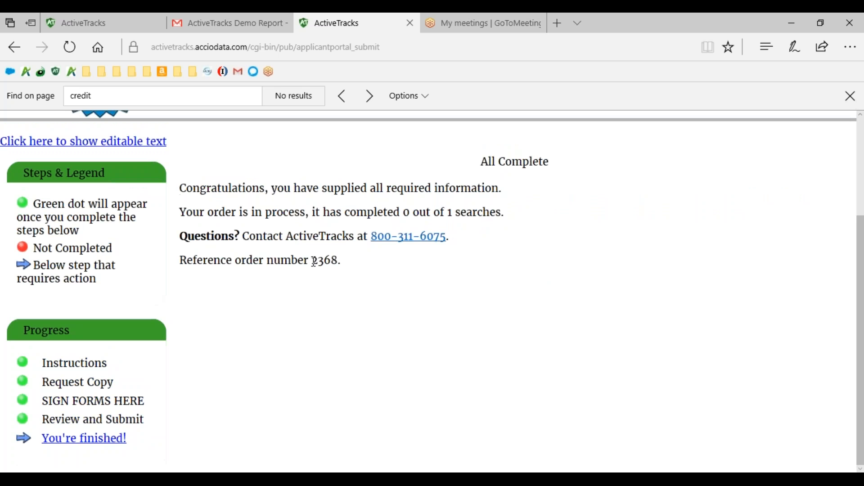
left_click_drag(315, 262, 338, 262)
left_click(338, 262)
left_click_drag(338, 263, 315, 263)
Return to the requester's ActiveTracks account and open the Checked Individuals List.
left_click(131, 24)
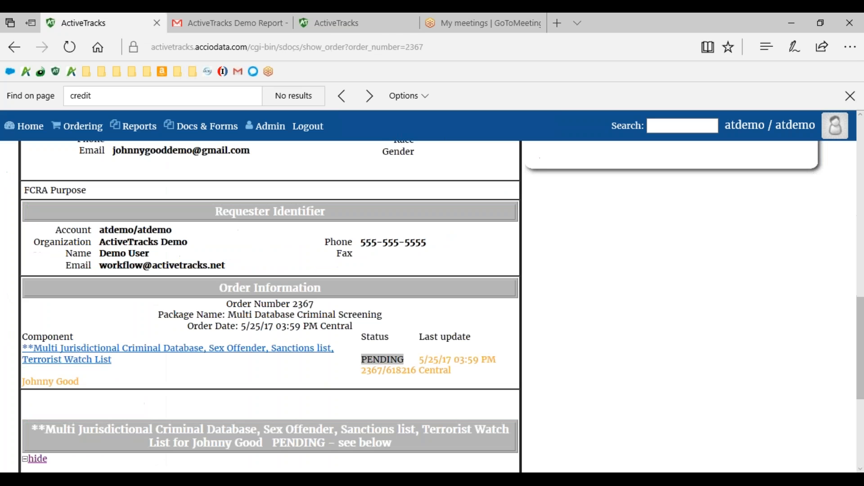
scroll(270, 306, "up", 6)
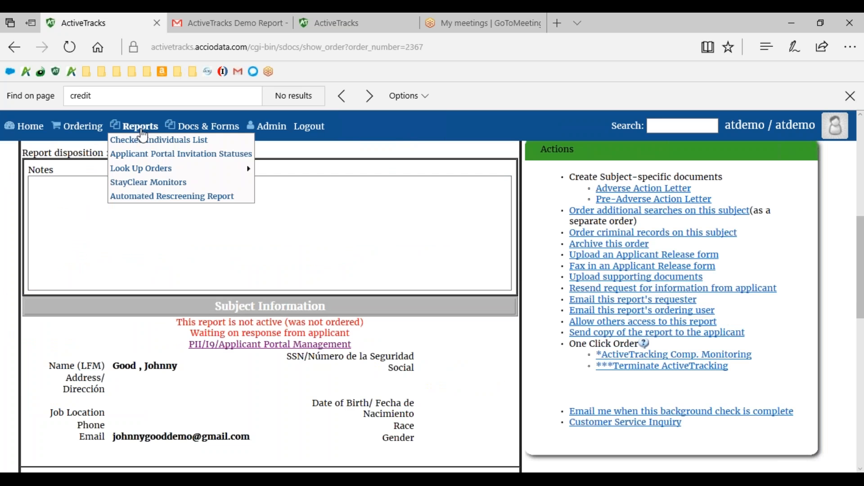
left_click(146, 141)
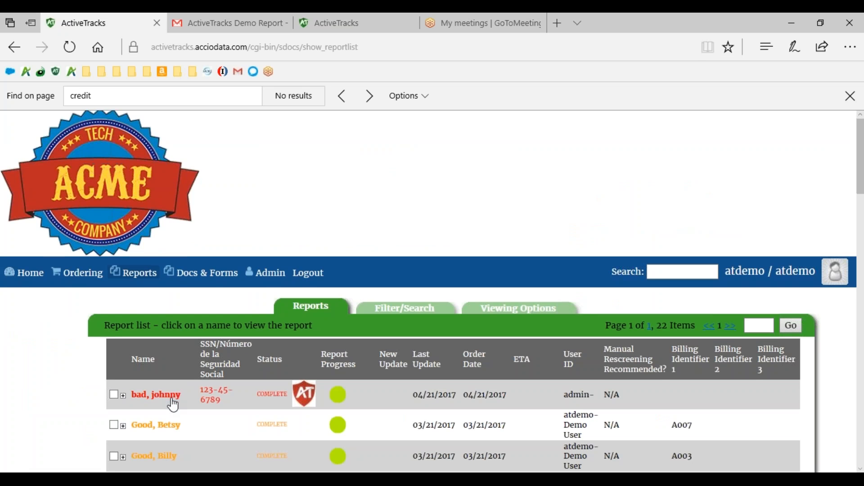
Search for the applicant's order by its reference order number and open the matching report.
left_click(656, 277)
type("23")
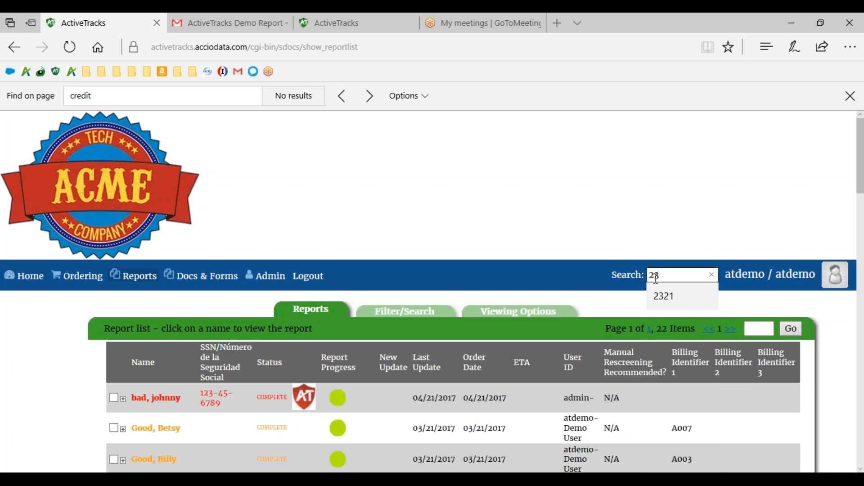
type("68")
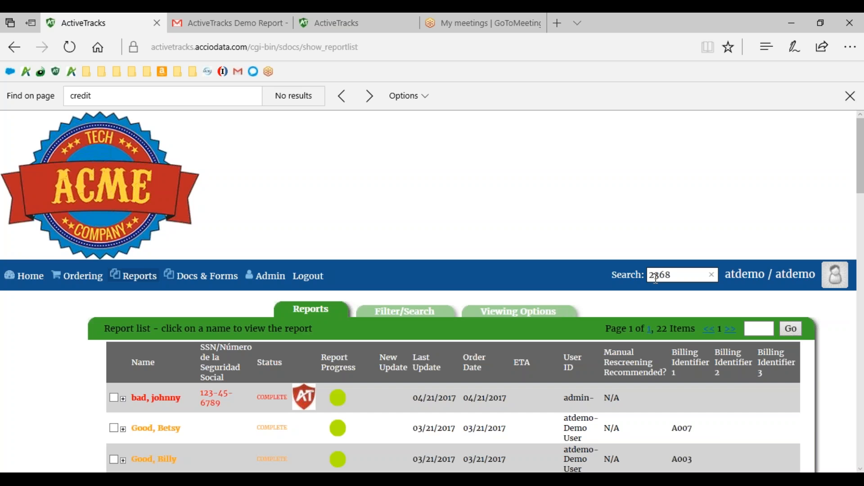
scroll(546, 297, "down", 5)
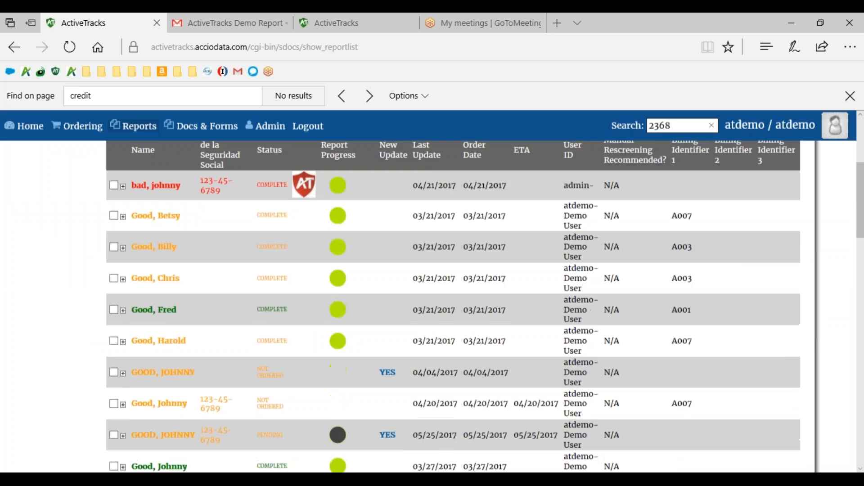
scroll(450, 306, "down", 8)
scroll(450, 306, "up", 9)
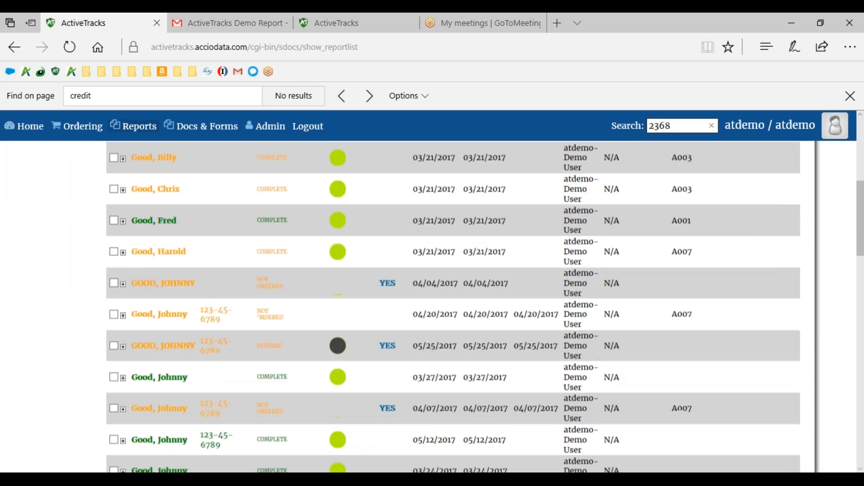
scroll(674, 227, "up", 4)
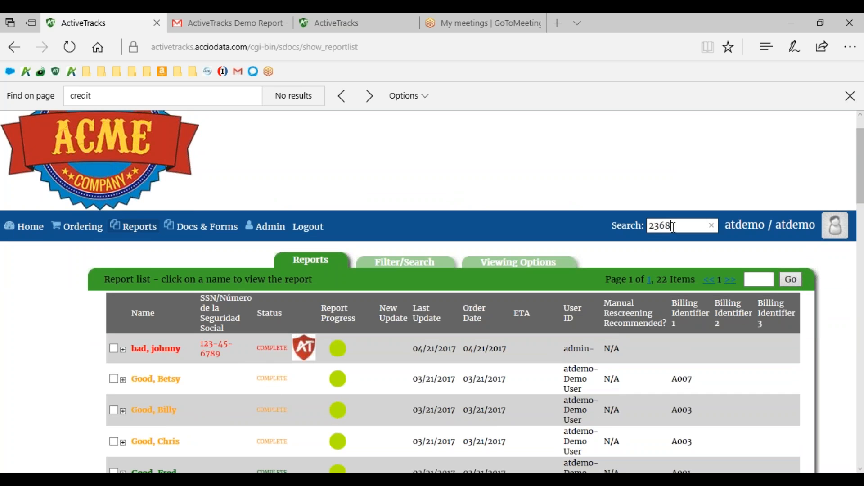
key("Return")
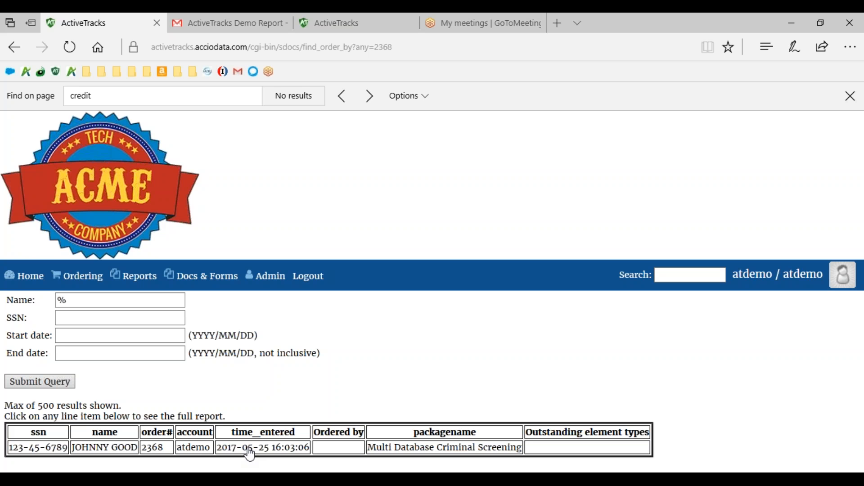
left_click(133, 456)
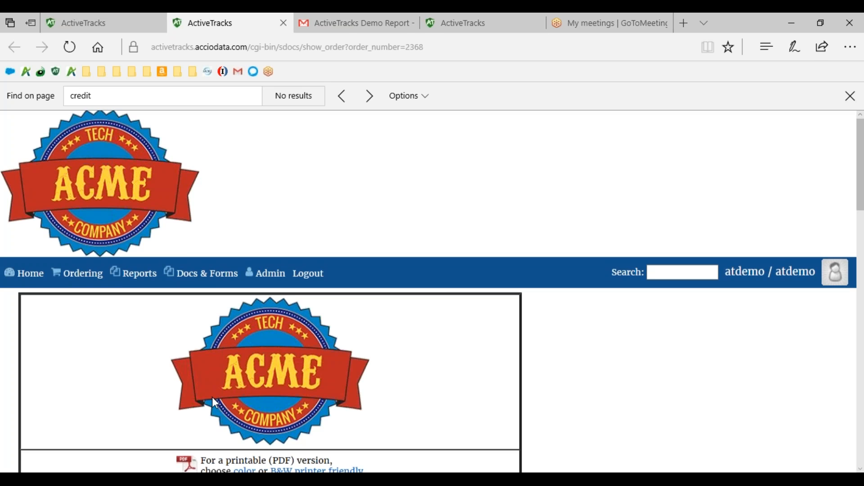
Examine the report's attached release form, order information, criminal database search status and monitoring option.
scroll(164, 433, "down", 15)
scroll(270, 306, "down", 1)
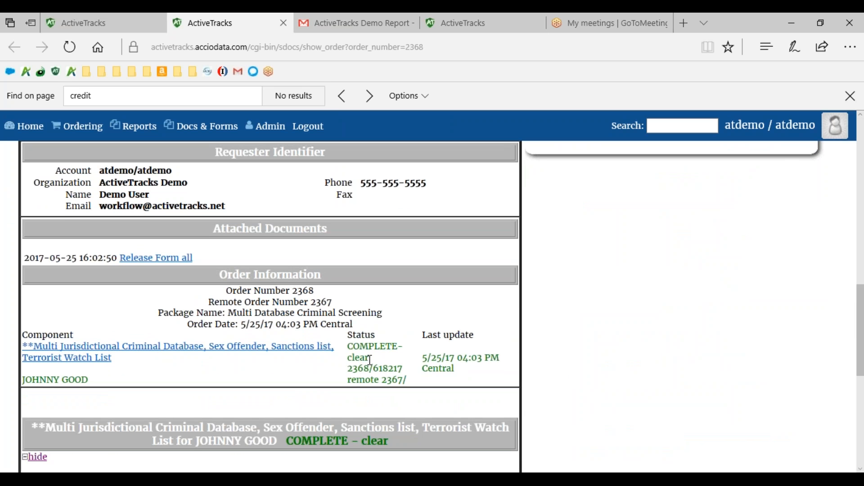
scroll(371, 360, "down", 2)
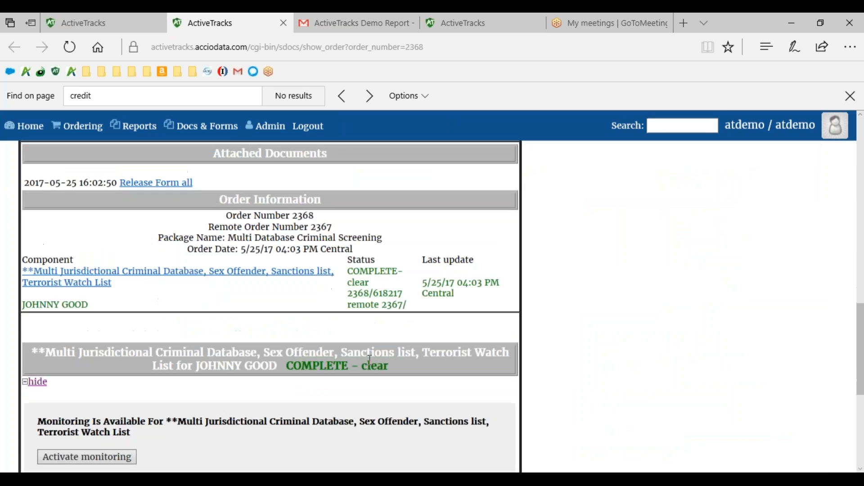
scroll(370, 360, "up", 1)
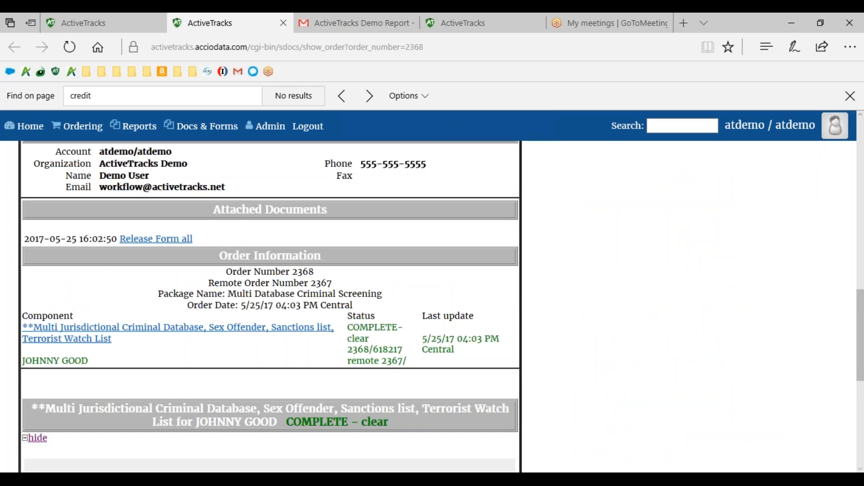
scroll(270, 307, "down", 4)
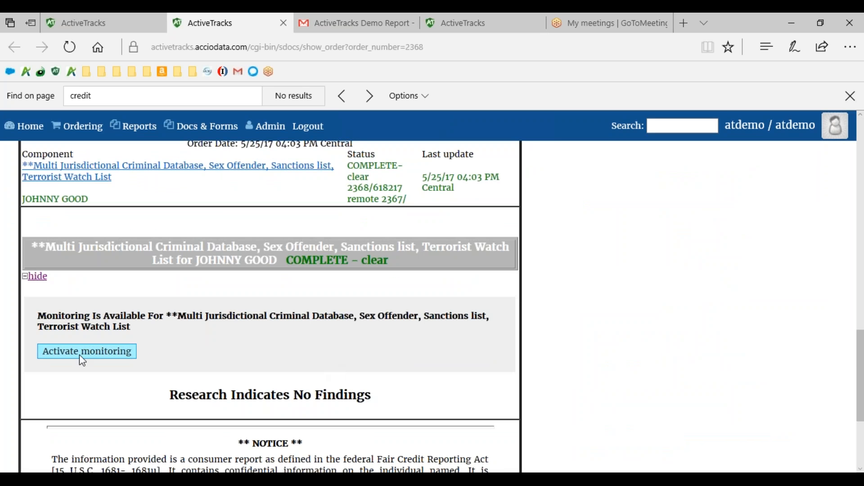